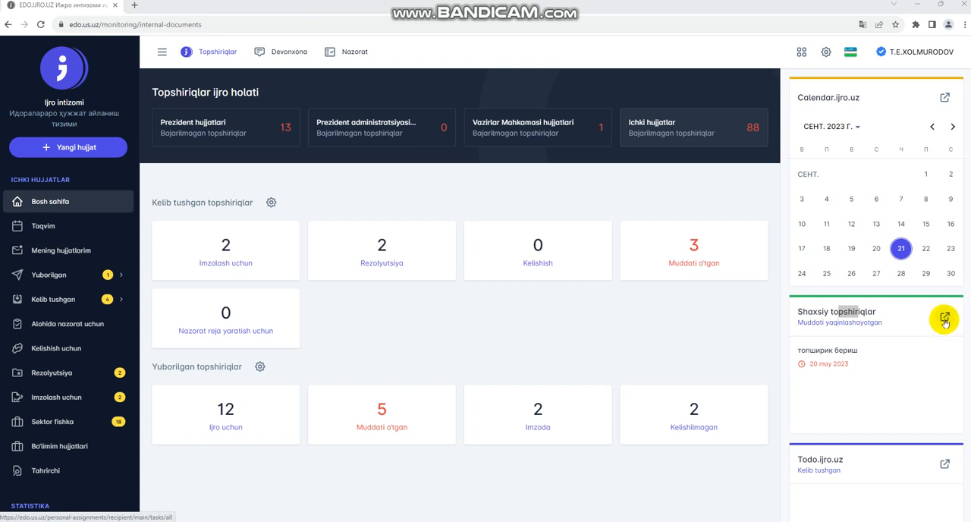
Step: Start a new personal assignment with the deadline 29.09.2023 and the content "1 haftalik hisobot"
left_click(944, 319)
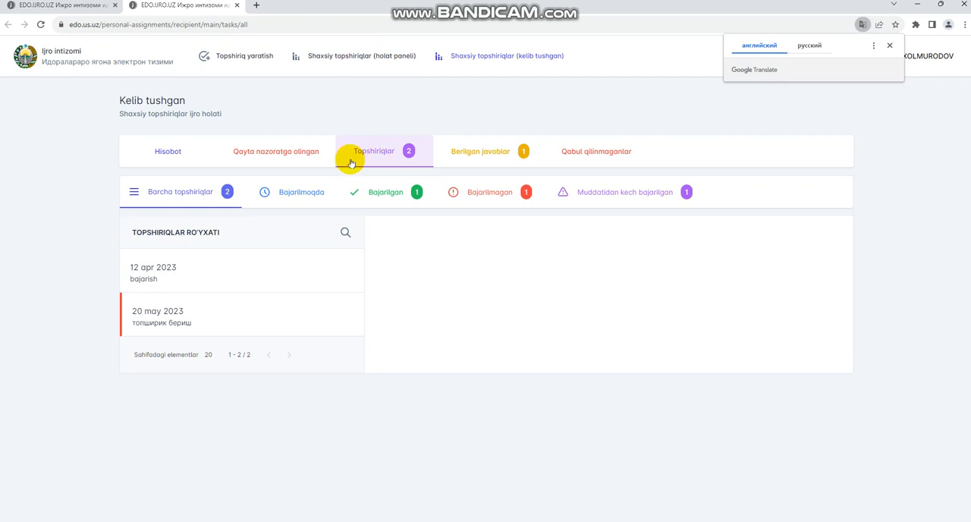
left_click(237, 56)
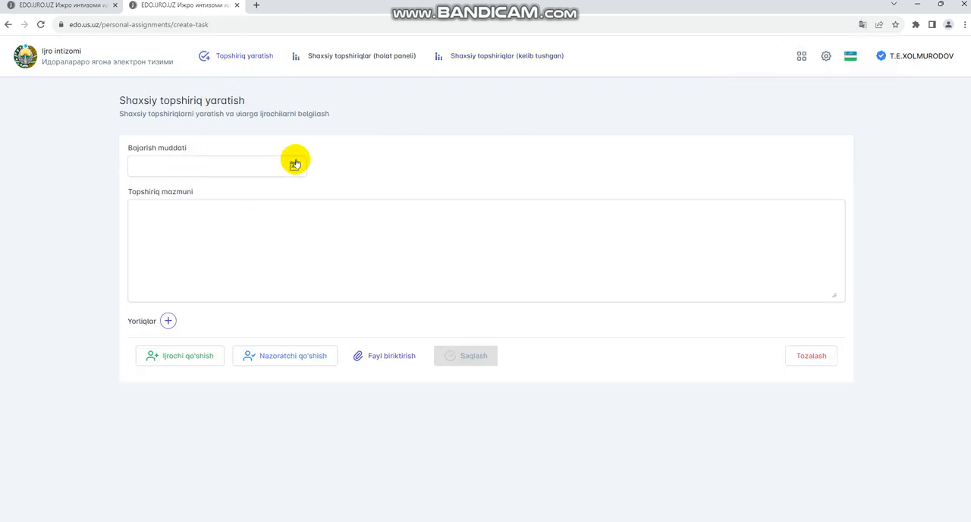
left_click(293, 165)
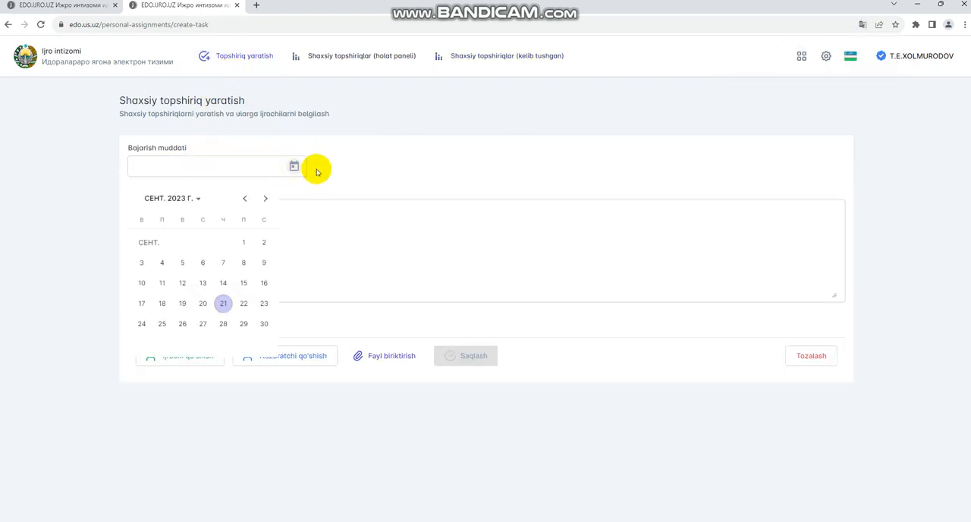
left_click(242, 324)
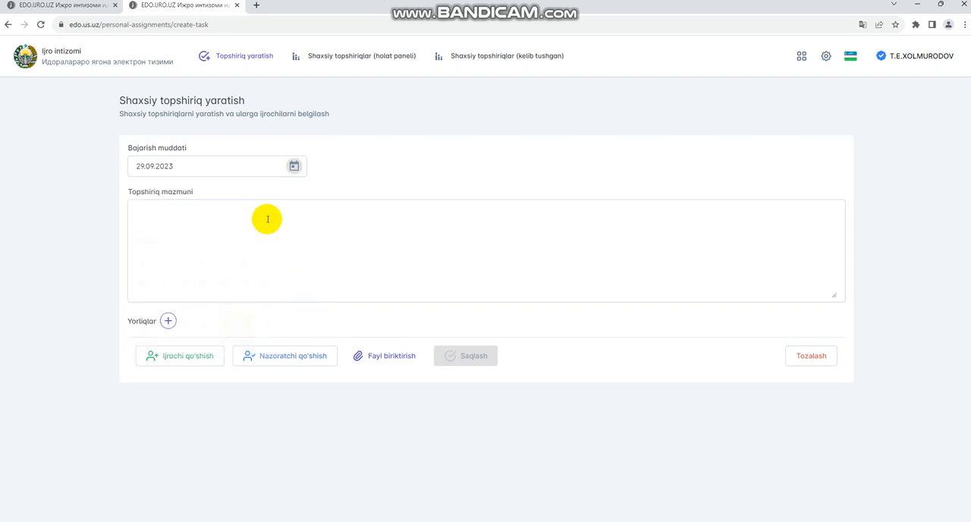
left_click(220, 219)
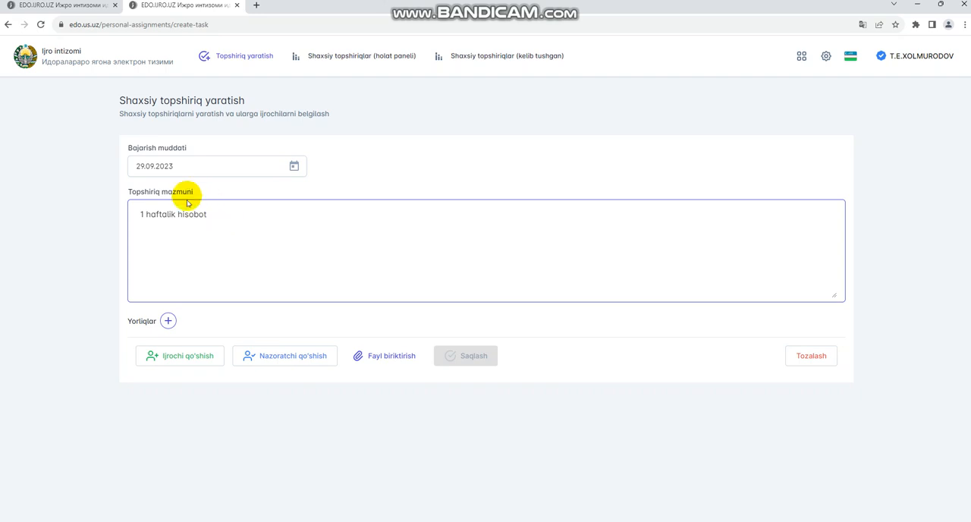
Step: Add the call-centre operator as the assignment's executor, searching the employee list by surname
left_click(203, 357)
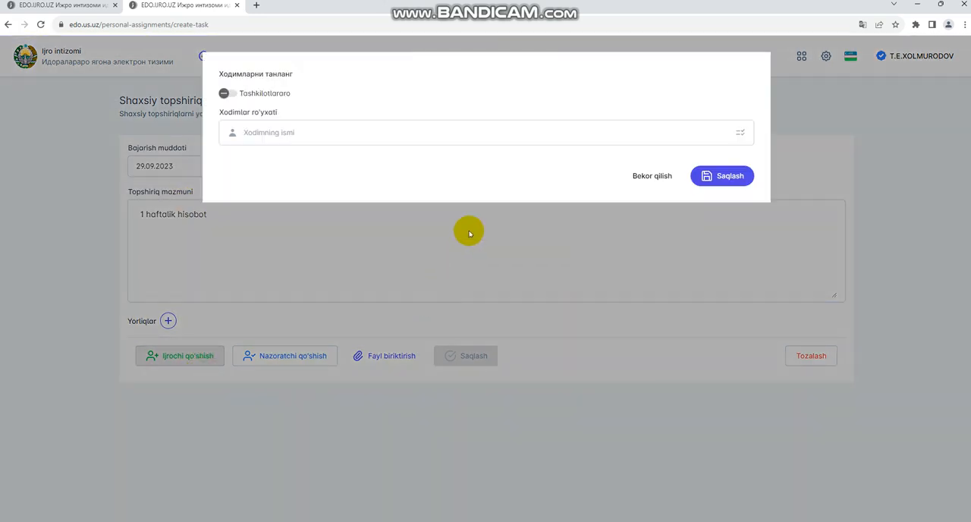
left_click(341, 138)
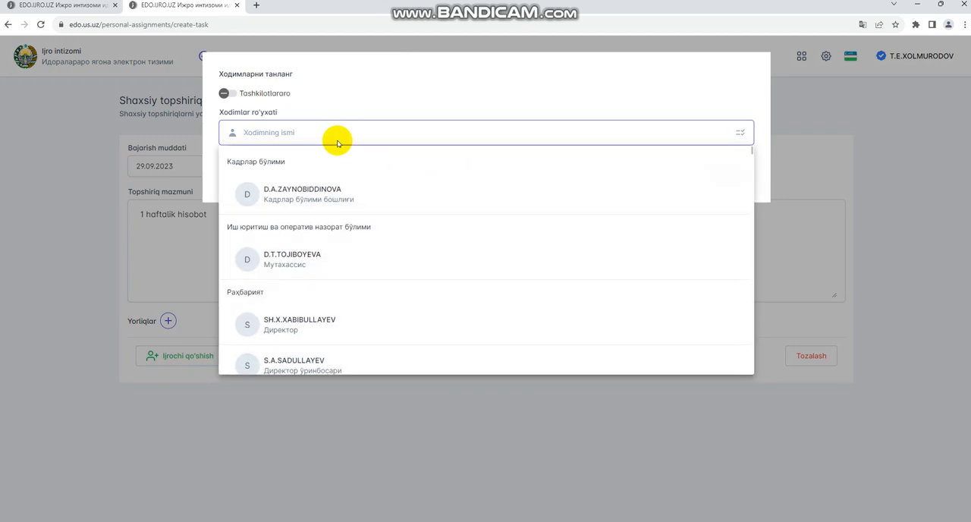
type("sayid")
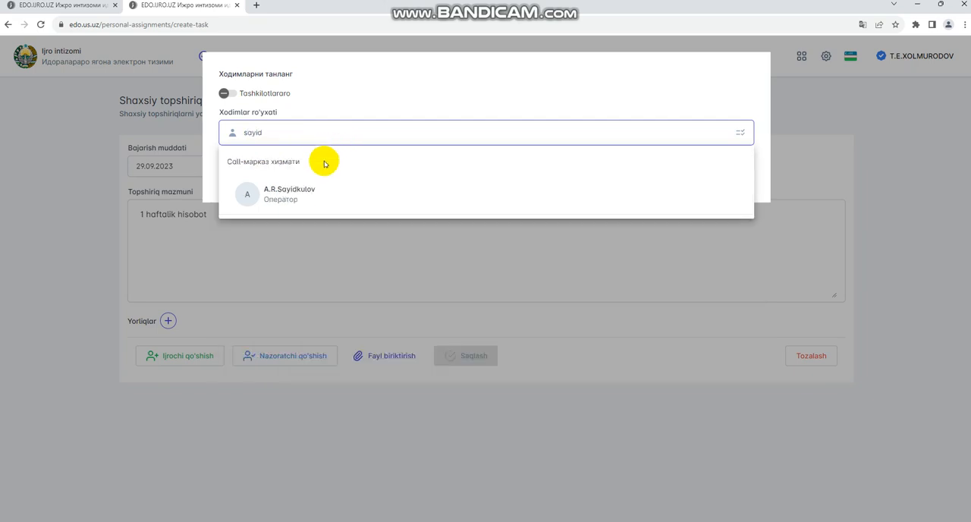
left_click(321, 189)
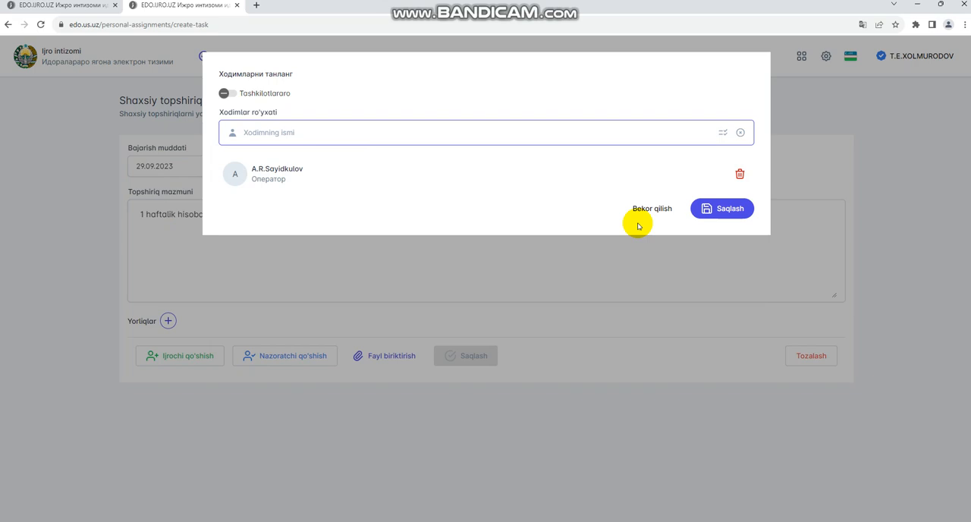
left_click(722, 208)
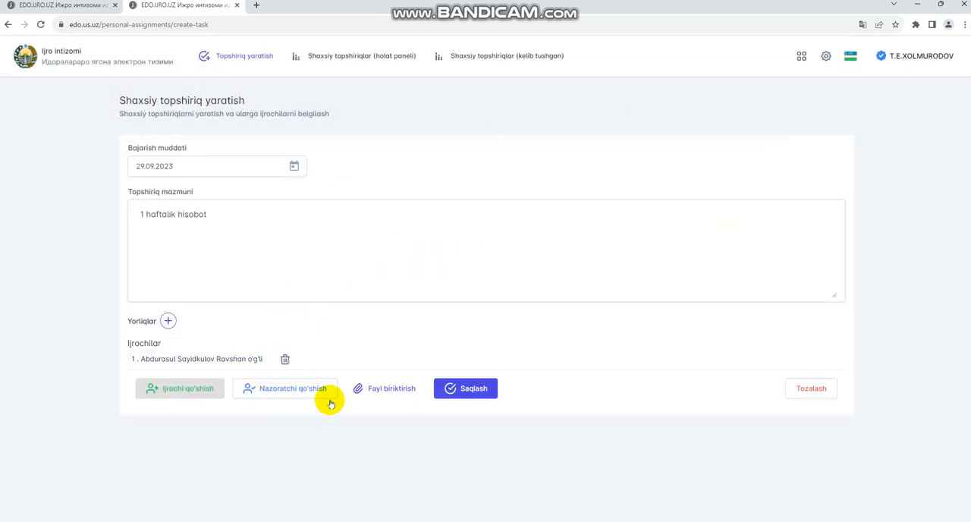
Step: Add the call-centre department head as the assignment's supervisor, searching the employee list by surname
left_click(294, 390)
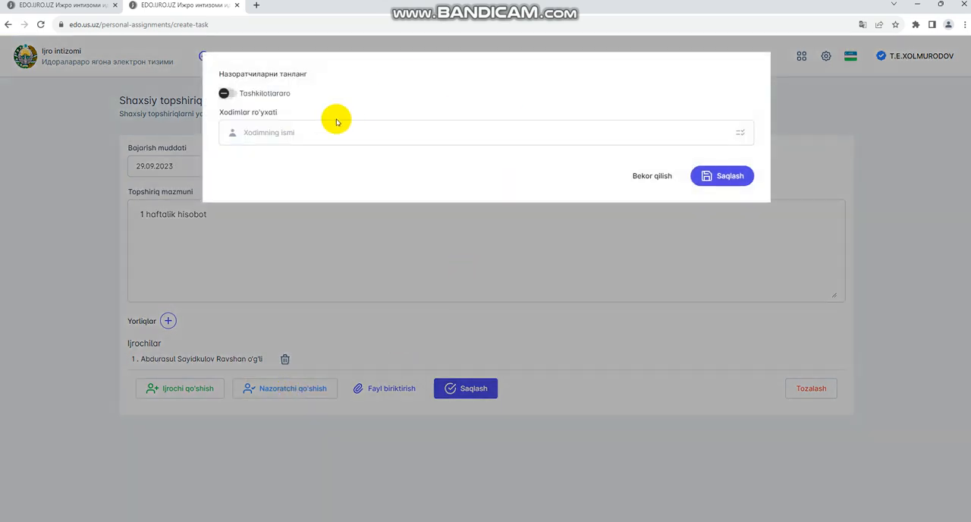
left_click(335, 131)
type("xol")
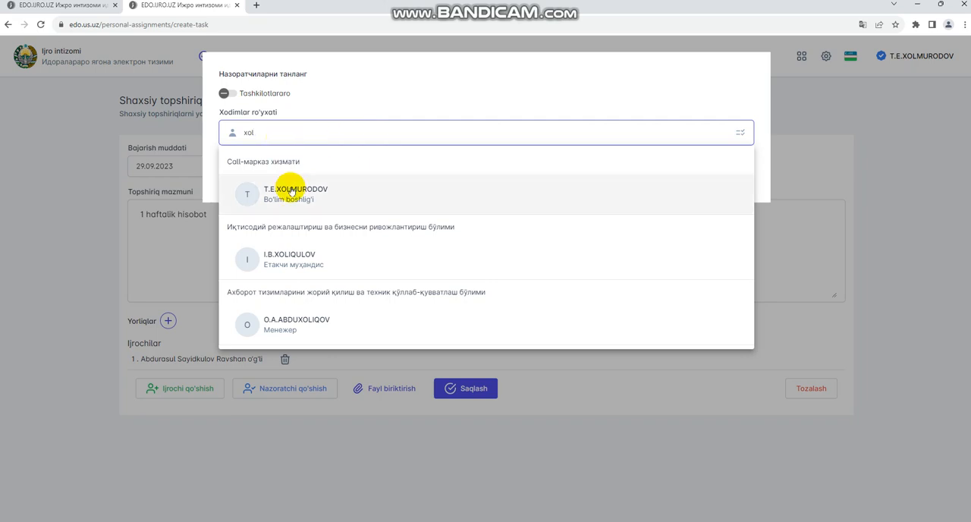
left_click(383, 191)
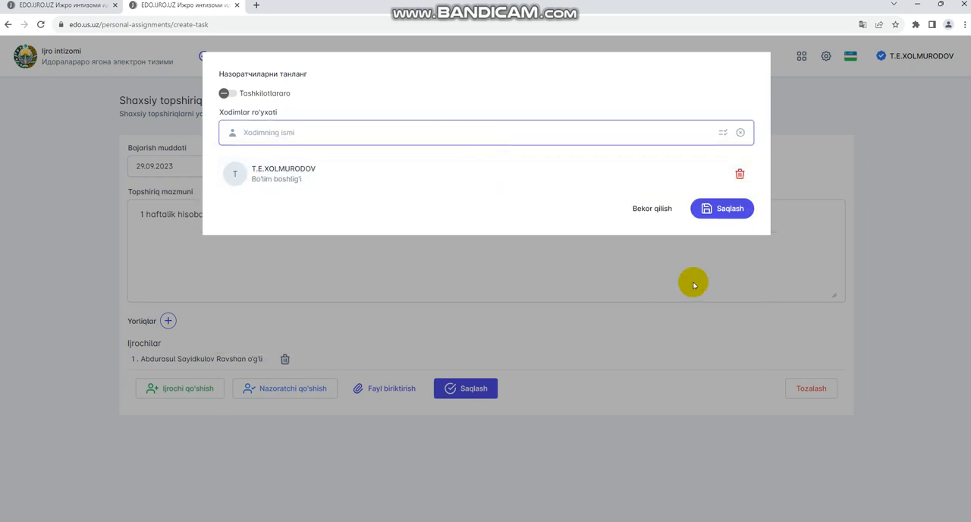
left_click(748, 210)
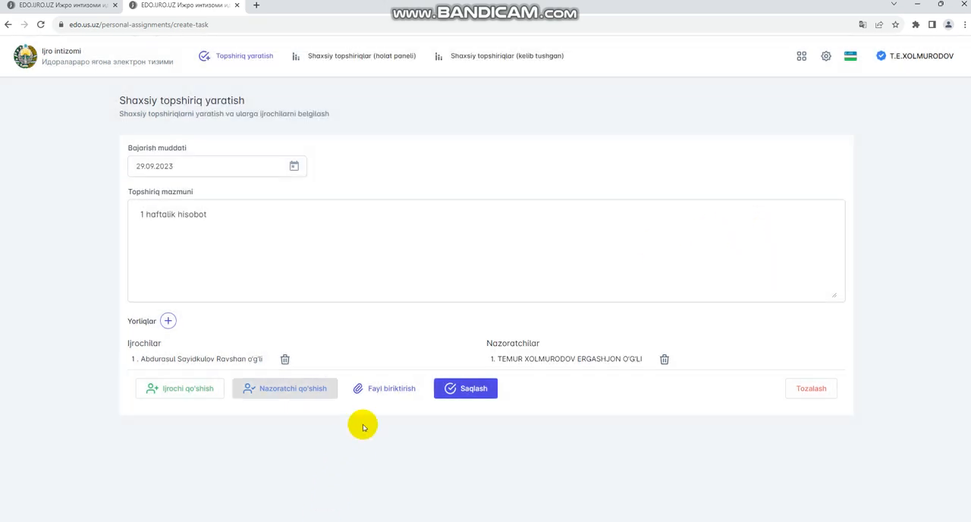
Step: Check the file attachment options without attaching anything, and save the new assignment, confirming its creation
left_click(383, 388)
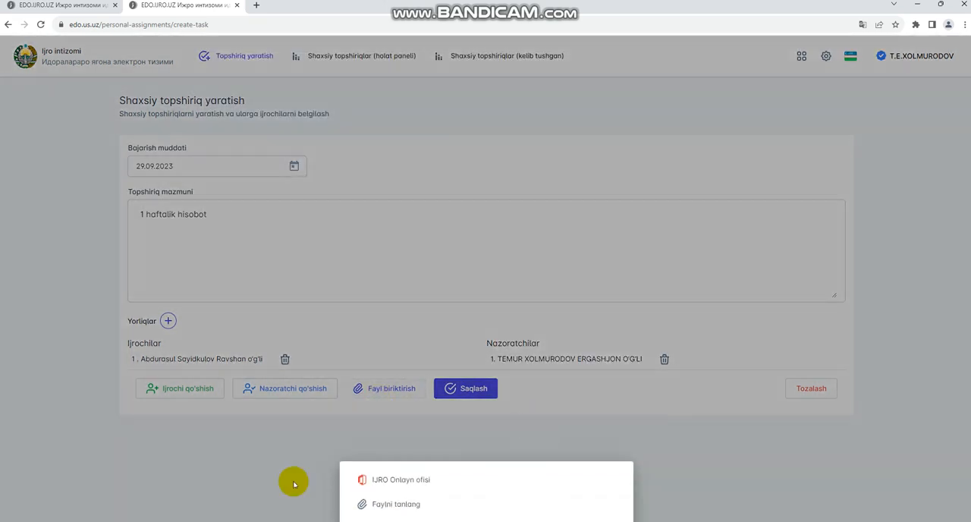
left_click(398, 427)
left_click(465, 388)
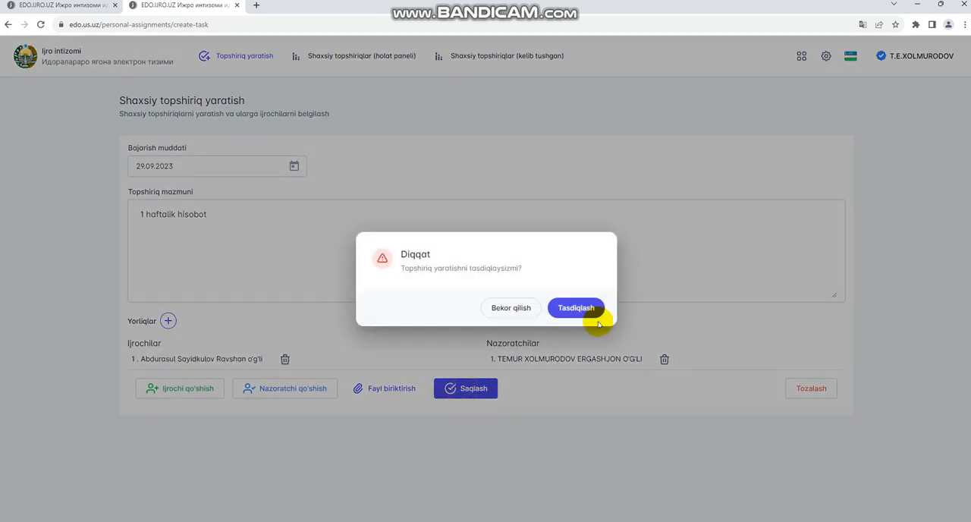
left_click(589, 308)
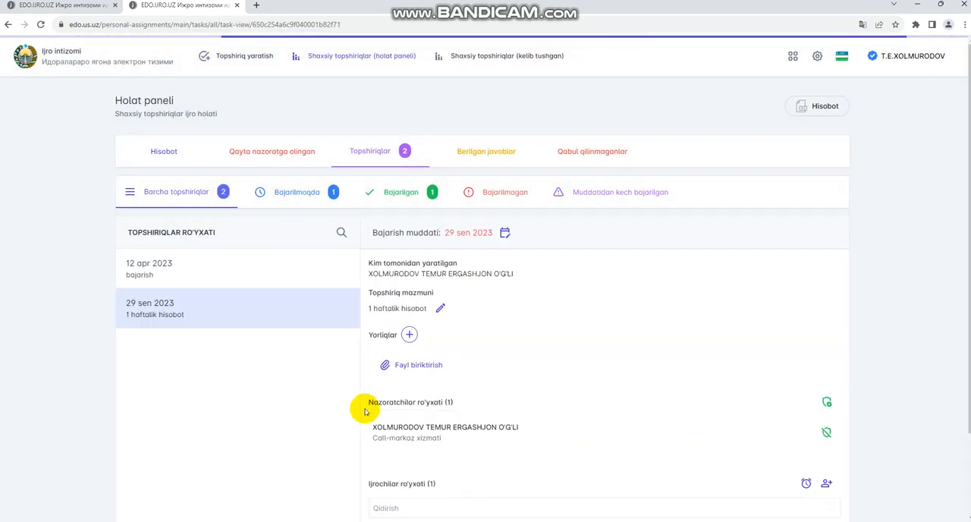
Step: Open the "1 haftalik hisobot" assignment from the in-progress (Bajarilmoqda) assignments and review its details
scroll(410, 362, "down", 2)
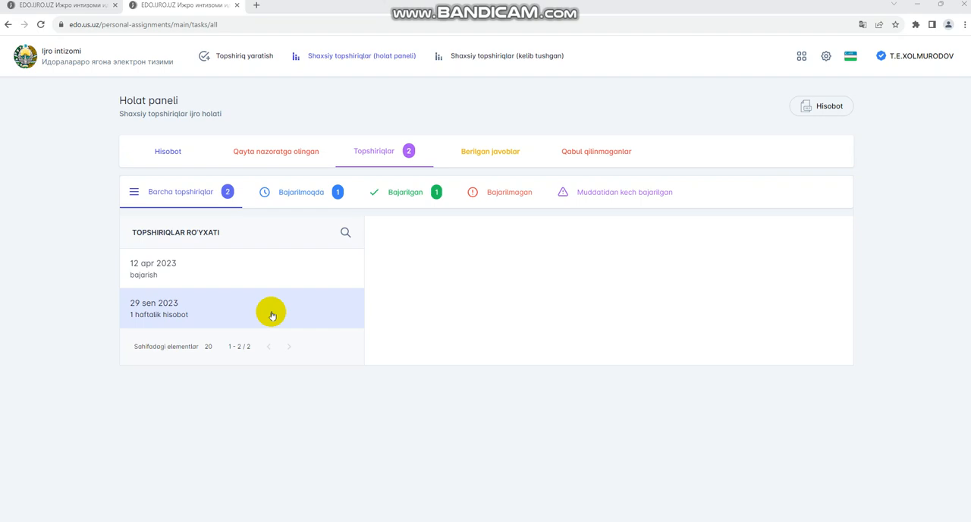
left_click(216, 309)
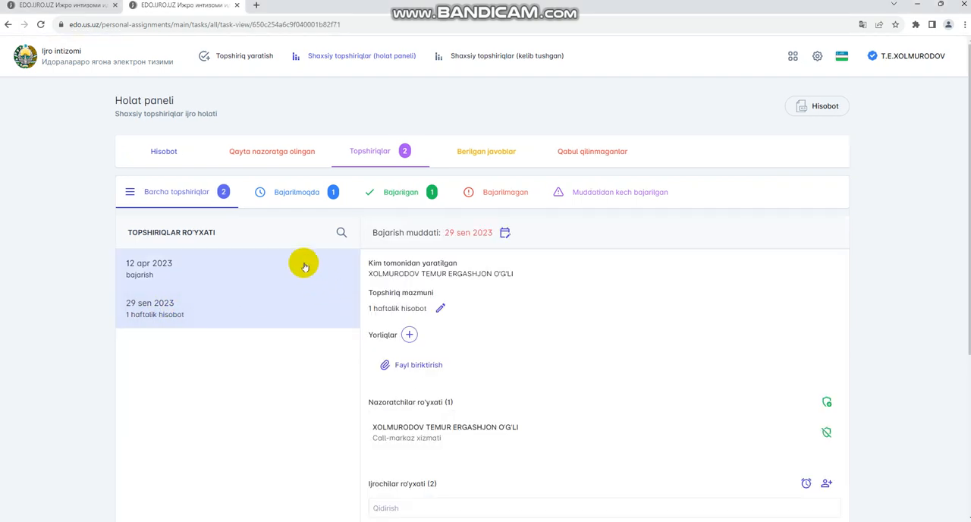
left_click(330, 190)
left_click(242, 273)
scroll(509, 285, "down", 3)
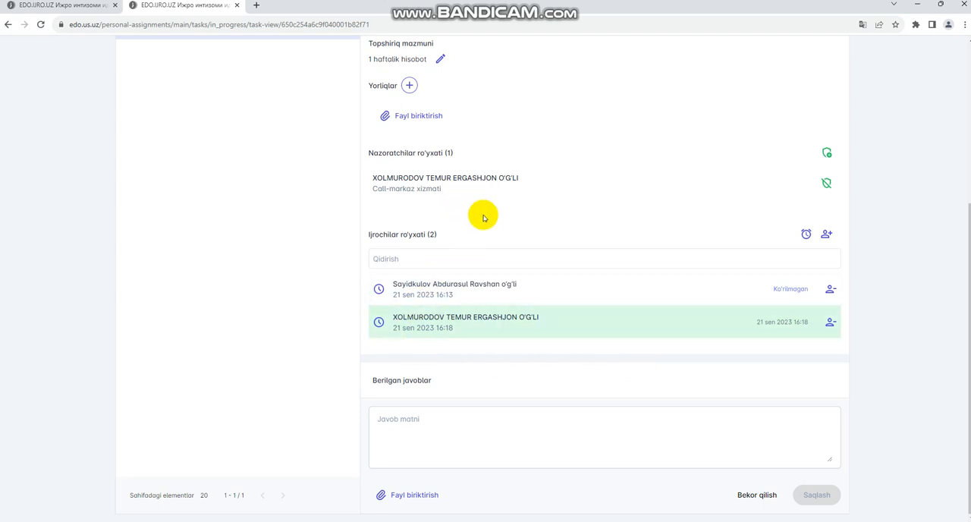
scroll(441, 188, "up", 3)
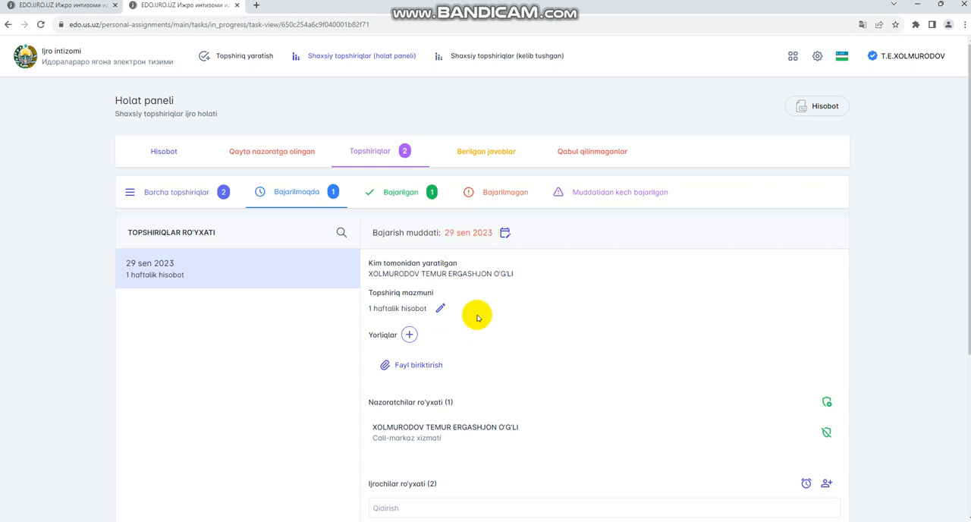
Step: Write the reply "bajarildi" to the assignment and attach the PDF doc_2023-09-13_17-34-24 from the desktop
scroll(463, 418, "down", 3)
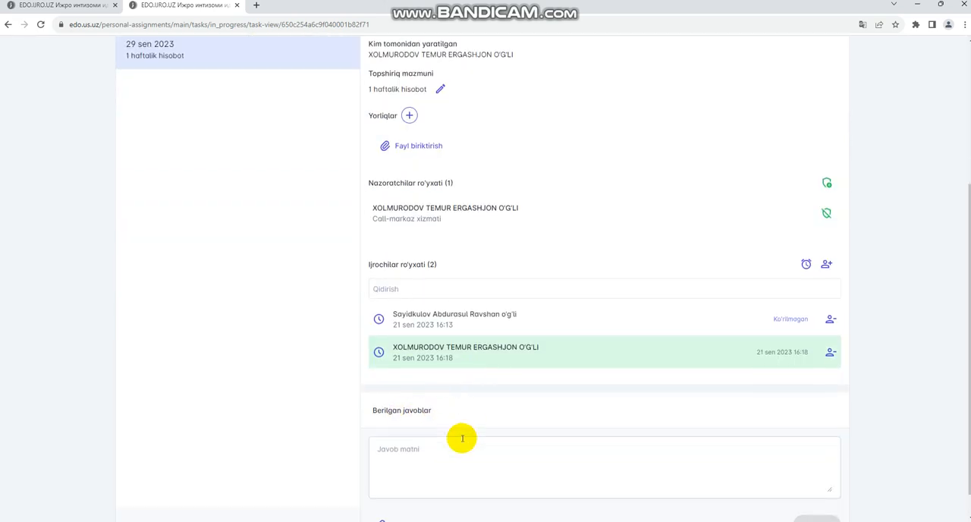
scroll(456, 444, "down", 1)
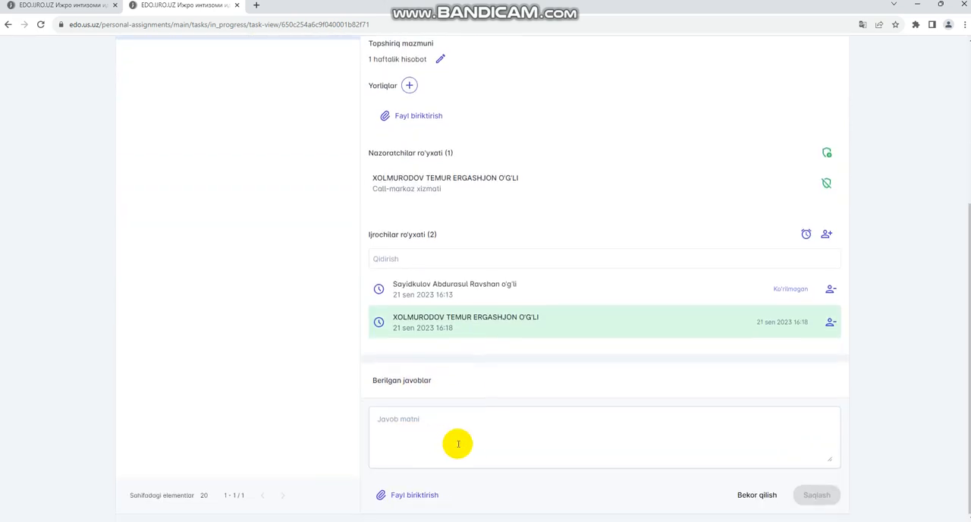
left_click(408, 430)
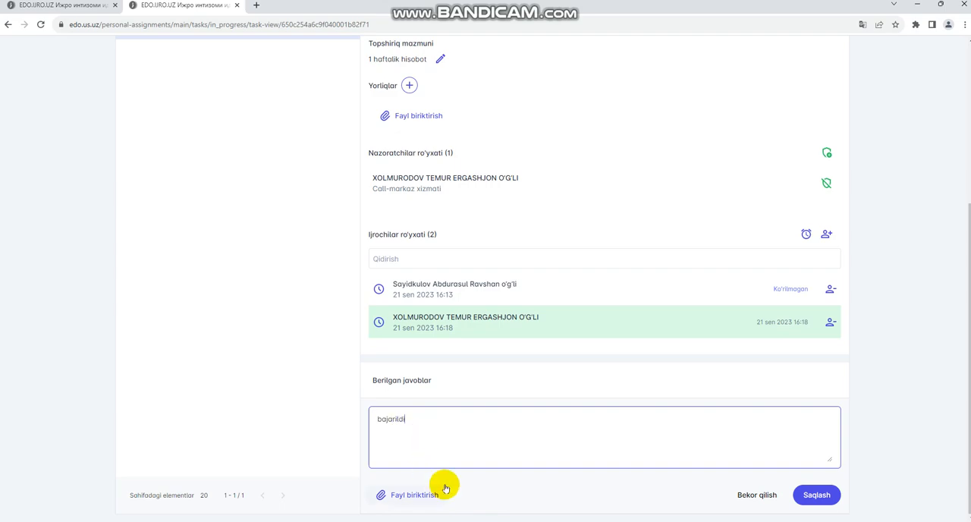
left_click(417, 497)
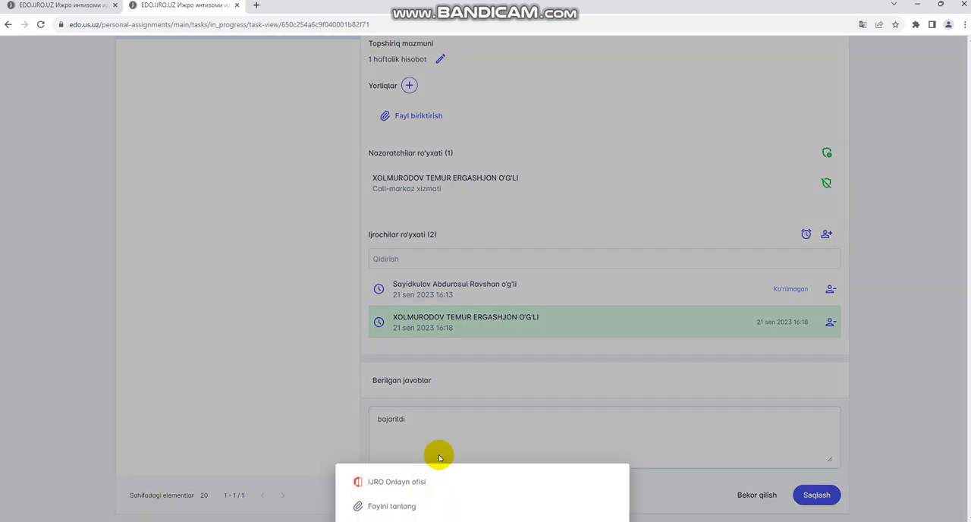
left_click(394, 503)
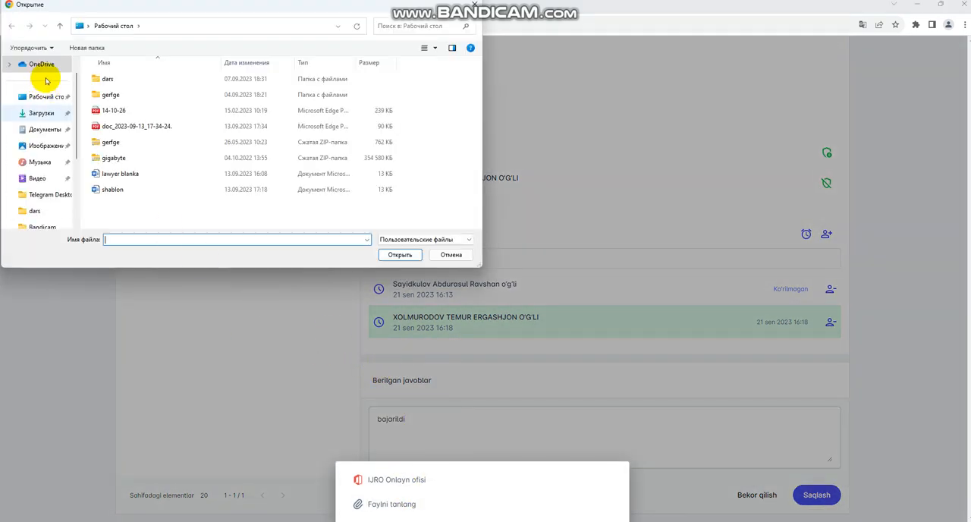
left_click(126, 126)
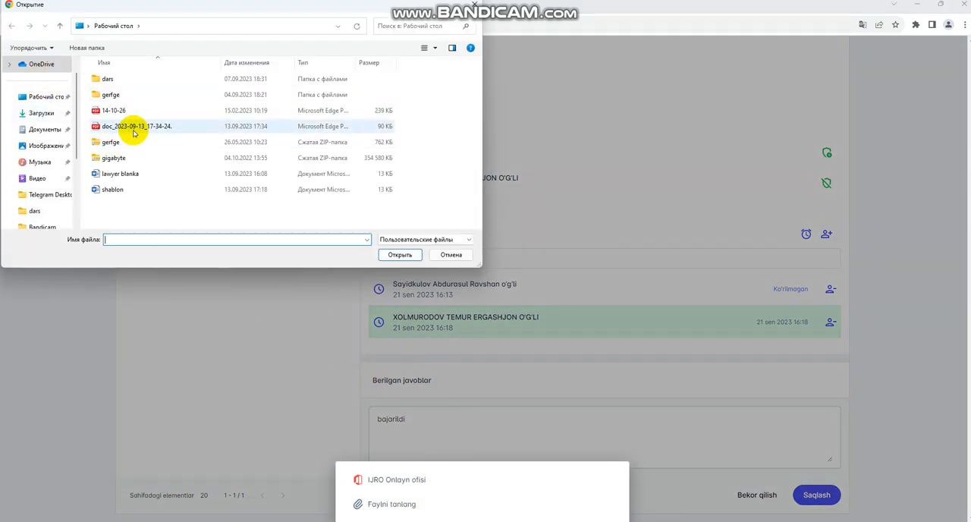
left_click(398, 254)
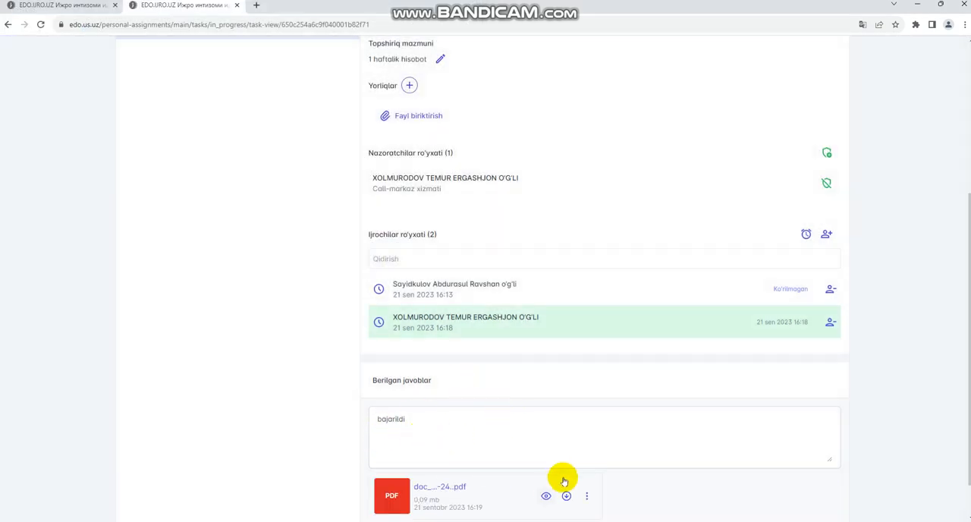
Step: Save the reply with its attached PDF and confirm sending it to the assignment
scroll(565, 480, "down", 2)
left_click(832, 498)
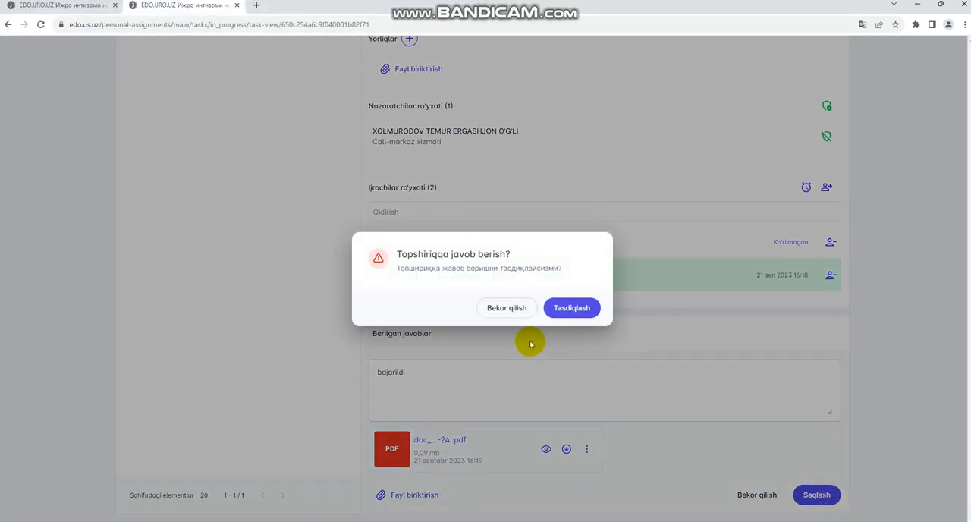
left_click(569, 307)
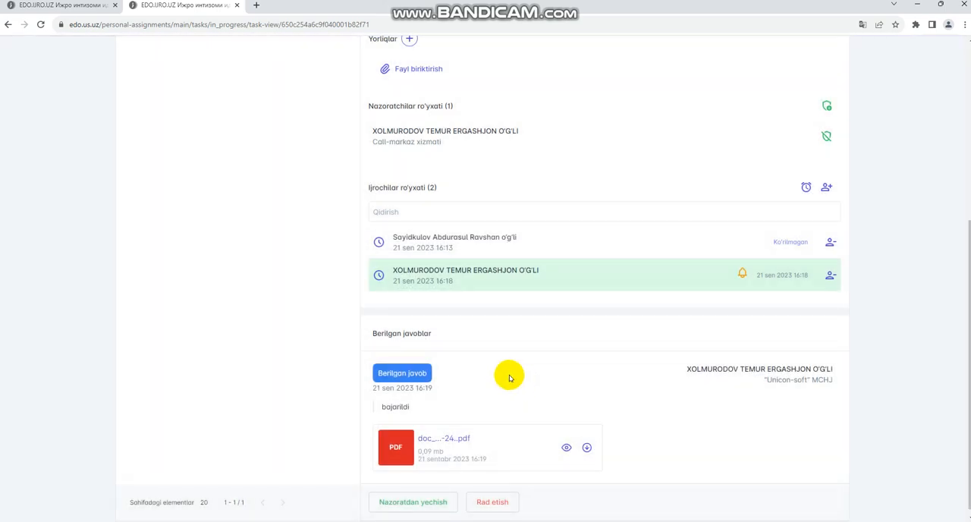
Step: Take the "1 haftalik hisobot" assignment off control for all executors with the note "Назоратдан ечилди", save it and confirm
scroll(375, 333, "up", 1)
scroll(375, 332, "up", 3)
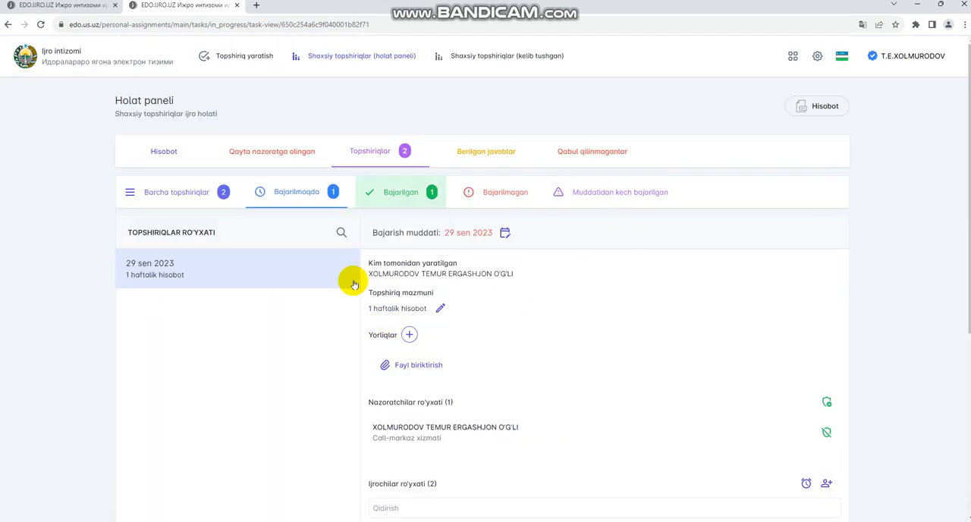
scroll(451, 330, "down", 4)
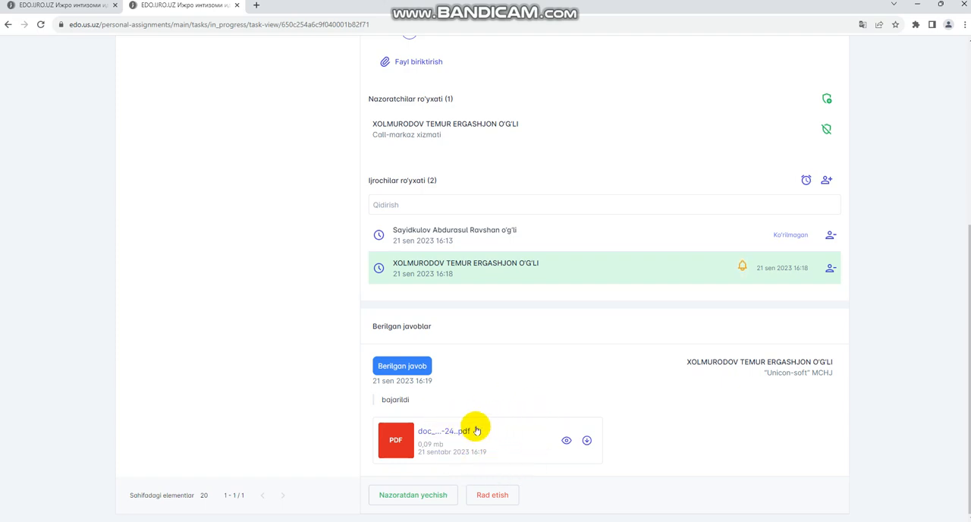
left_click(422, 500)
scroll(485, 425, "down", 2)
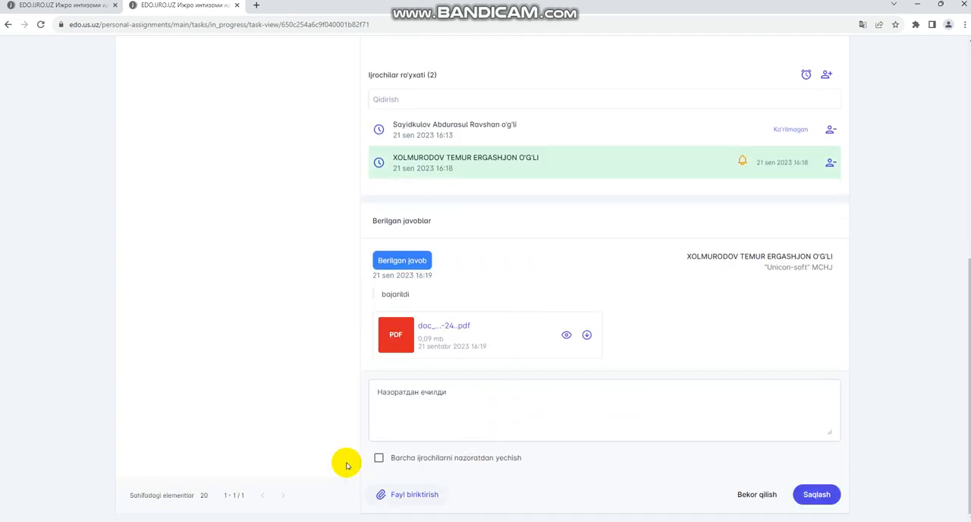
left_click(379, 458)
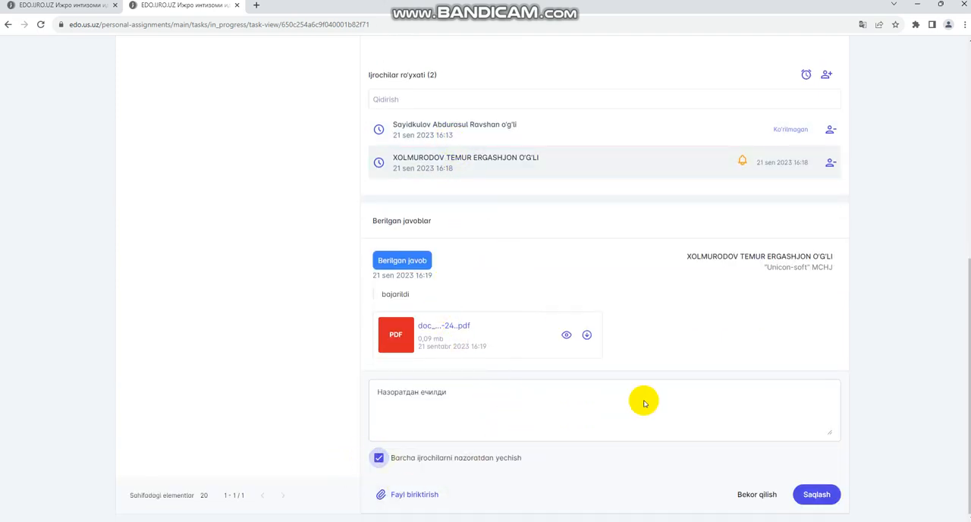
left_click(817, 494)
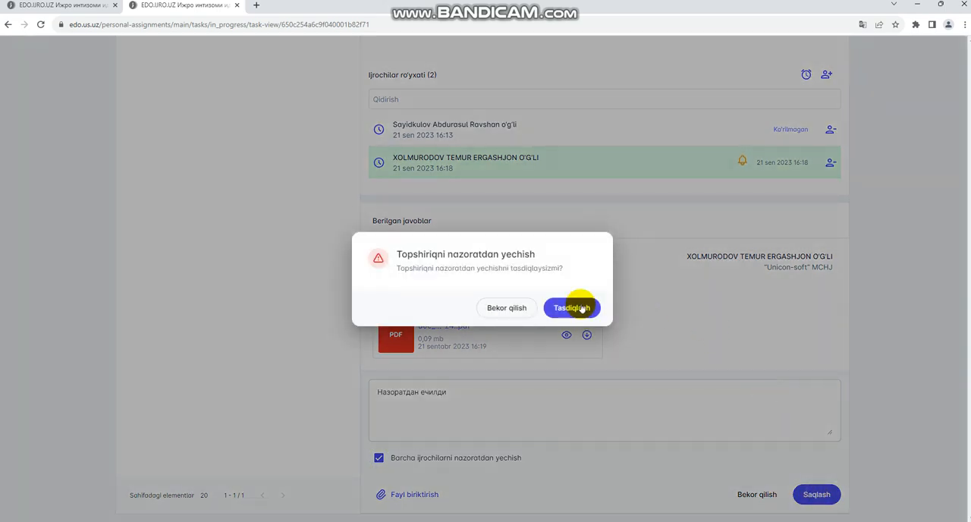
left_click(579, 304)
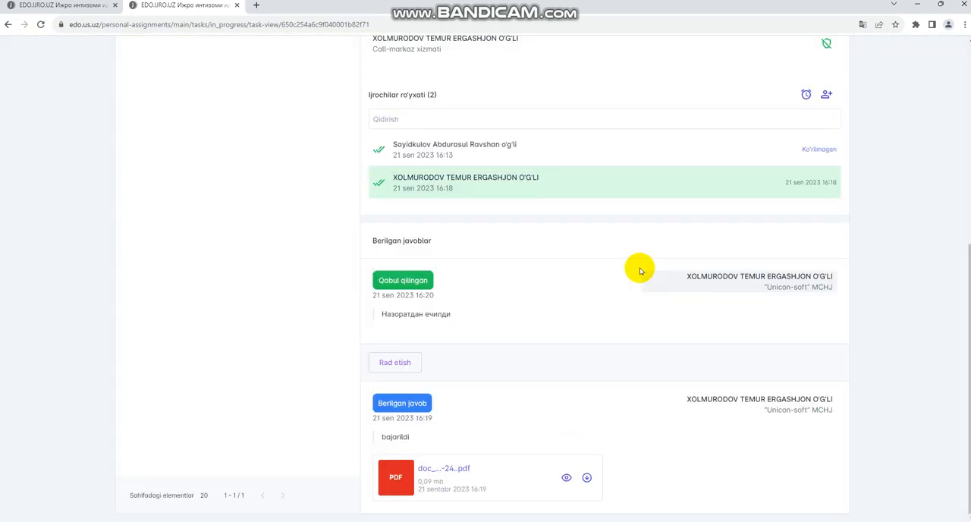
Step: Open the "1 haftalik hisobot" assignment among the completed (Bajarilgan) assignments and review its executors and replies
scroll(616, 182, "up", 4)
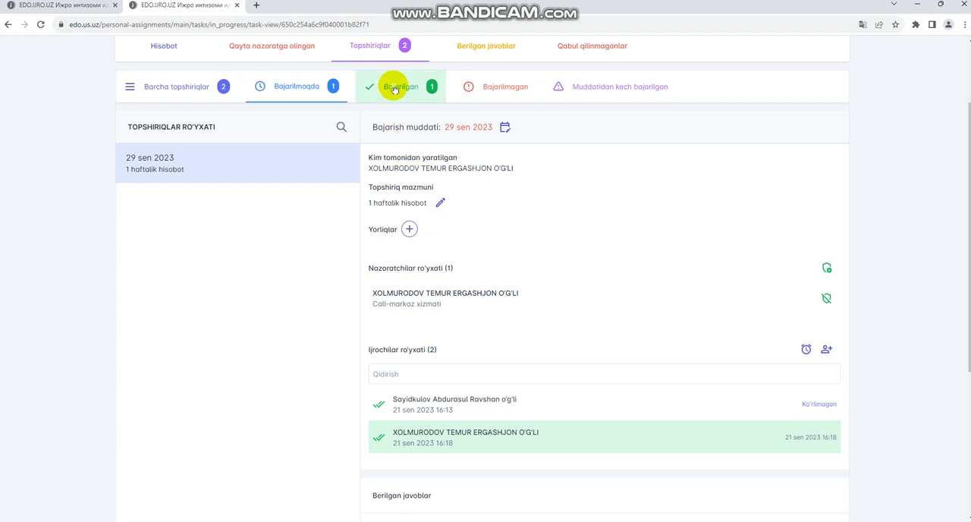
left_click(397, 87)
left_click(202, 193)
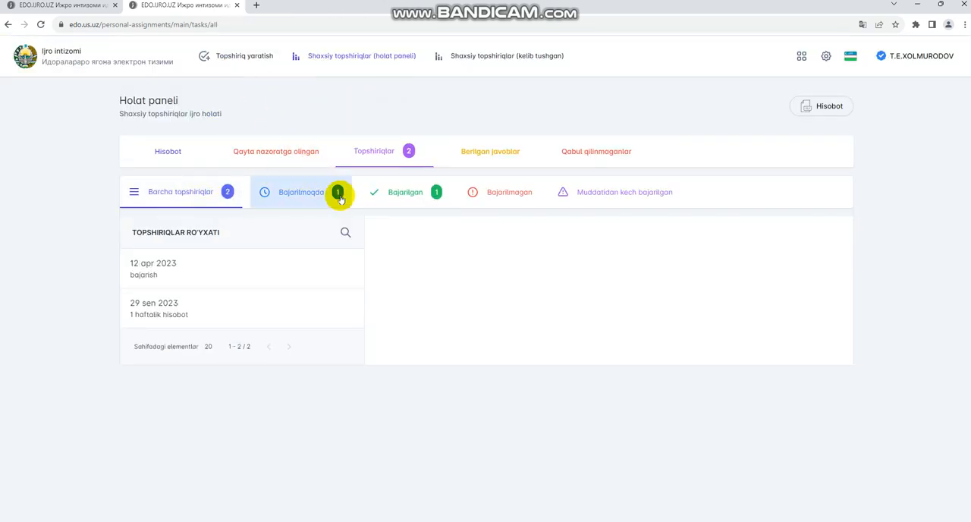
left_click(401, 192)
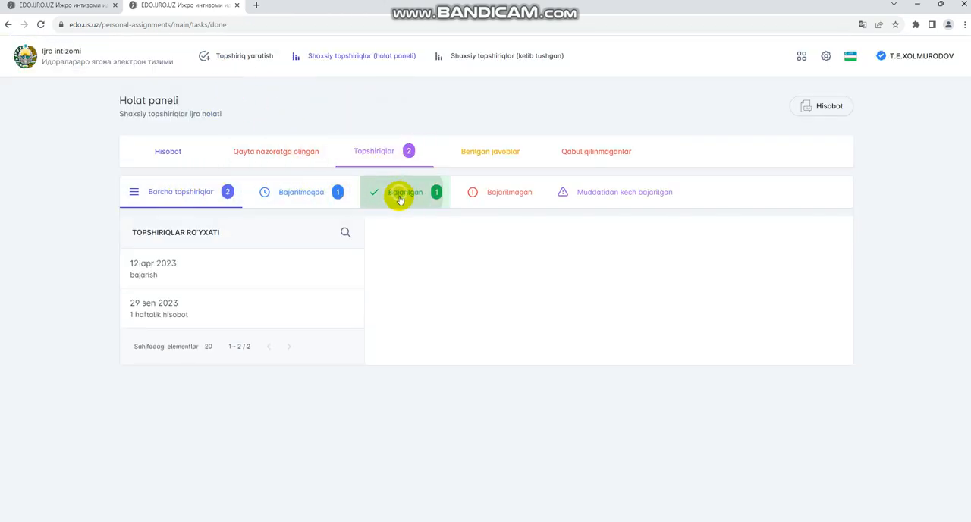
left_click(282, 273)
left_click(262, 300)
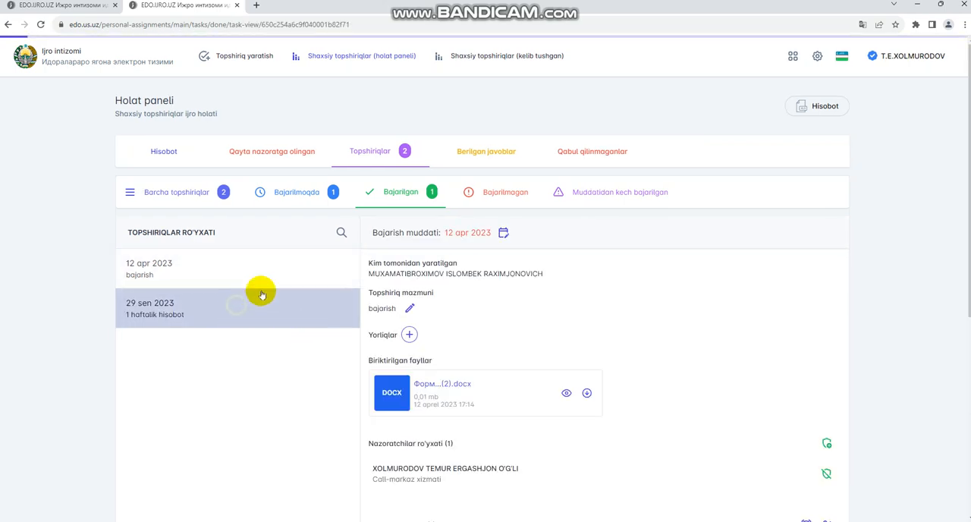
scroll(485, 288, "down", 5)
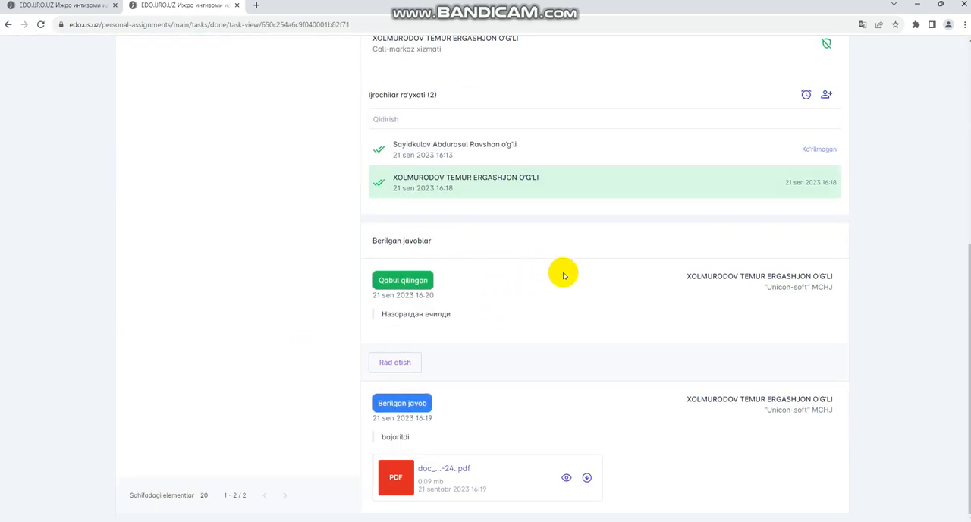
scroll(576, 266, "up", 5)
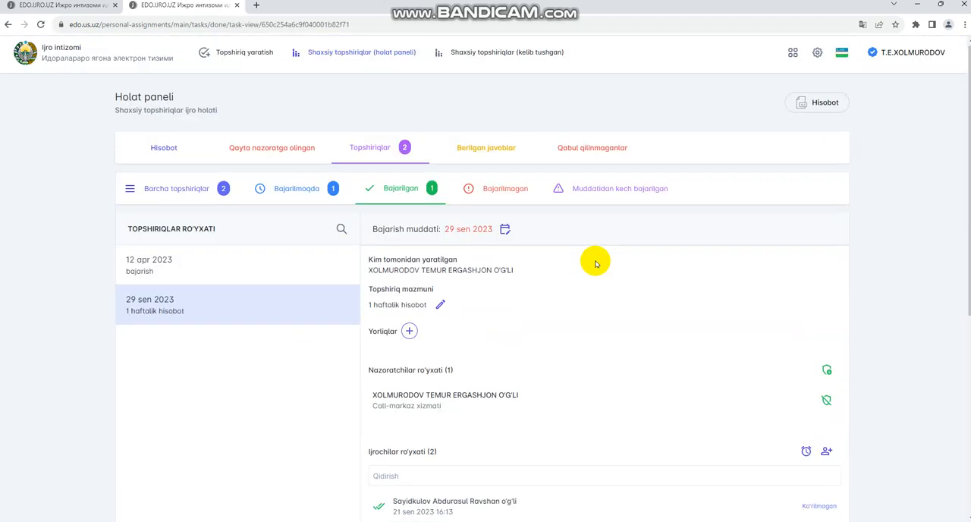
Step: Open the received (kelib tushgan) personal assignments and review the "топширик бериш" assignment due 20 may 2023
left_click(505, 52)
left_click(390, 147)
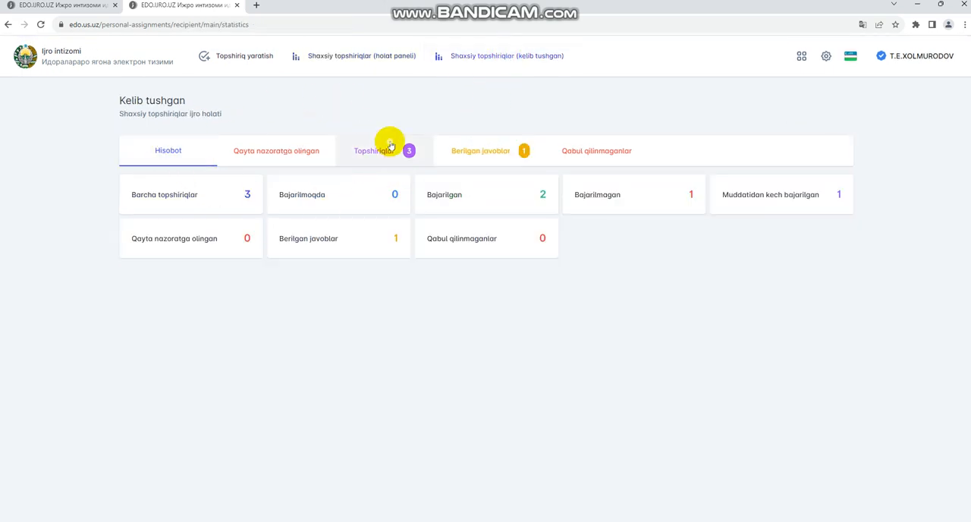
left_click(220, 315)
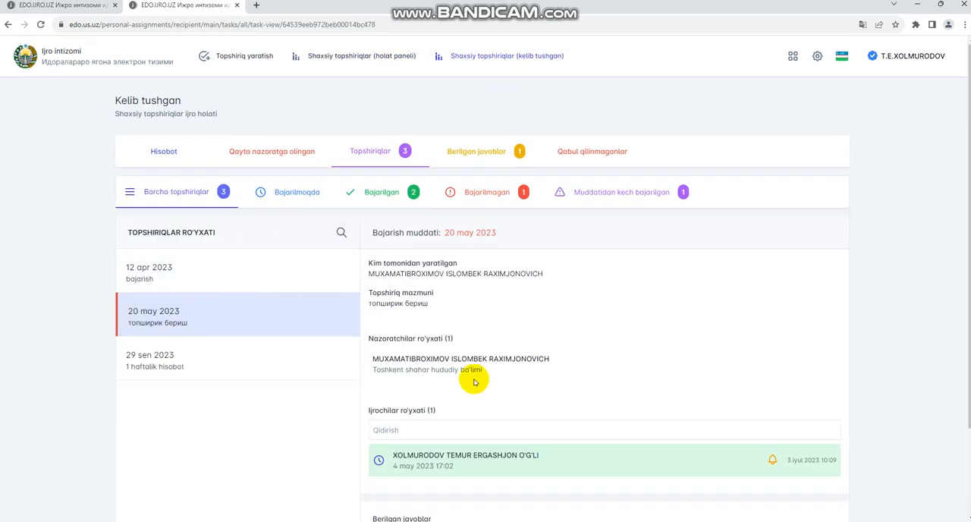
scroll(474, 383, "down", 2)
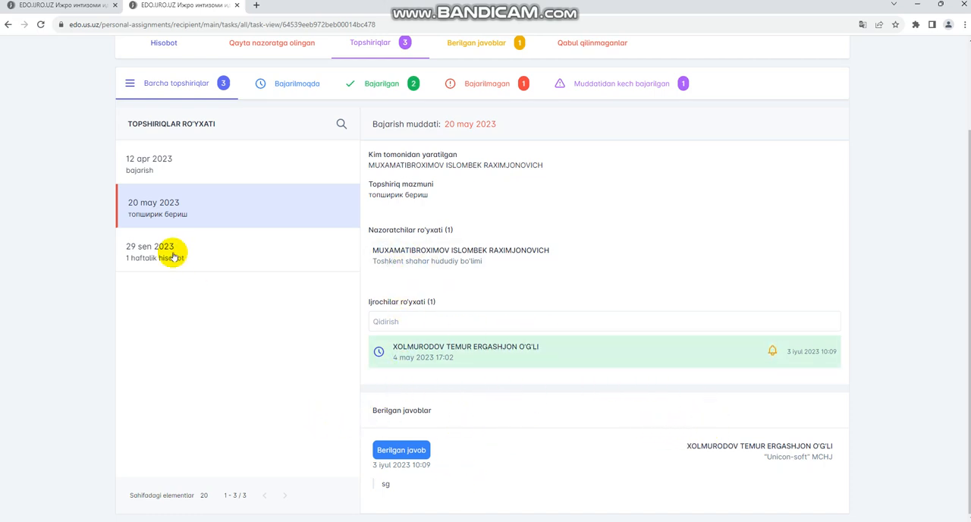
Step: Review the details, attached file and replies of the received "bajarish" assignment due 12 apr 2023
left_click(231, 253)
left_click(121, 162)
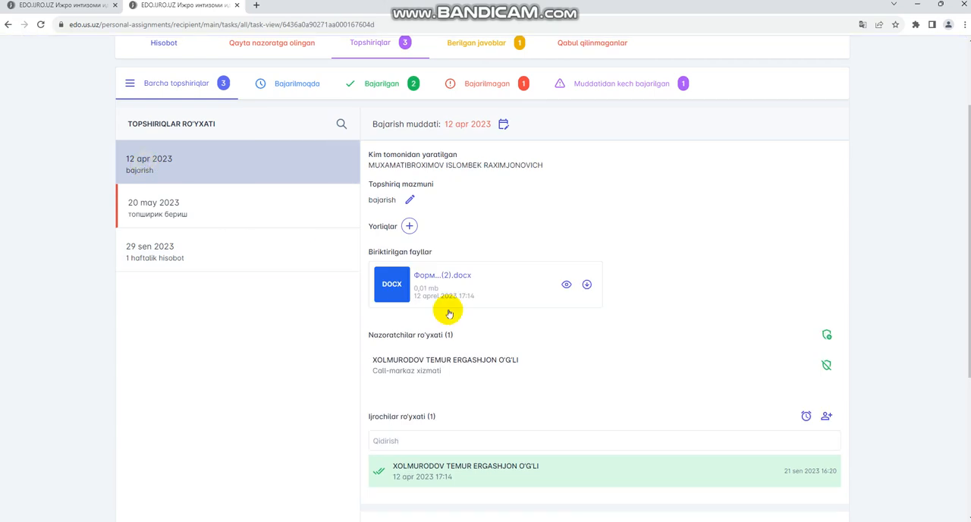
scroll(455, 326, "down", 4)
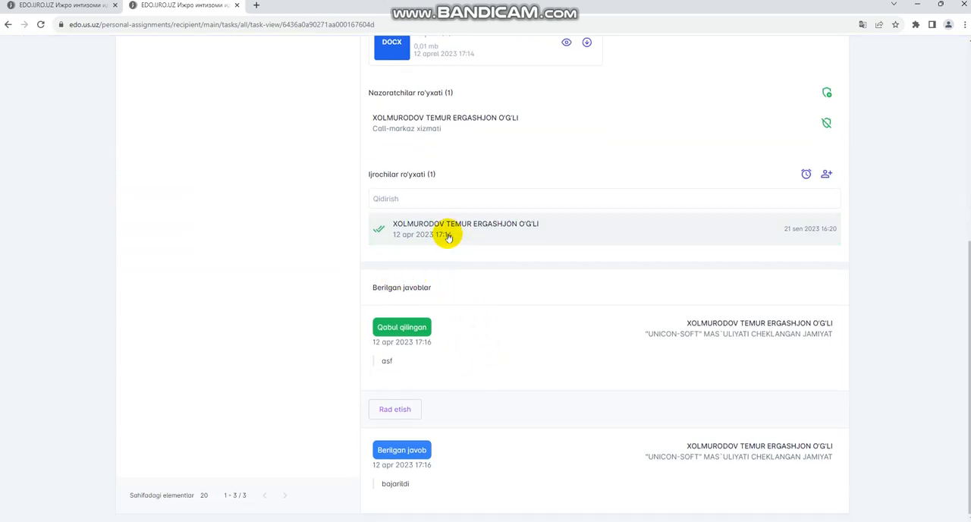
scroll(486, 368, "up", 3)
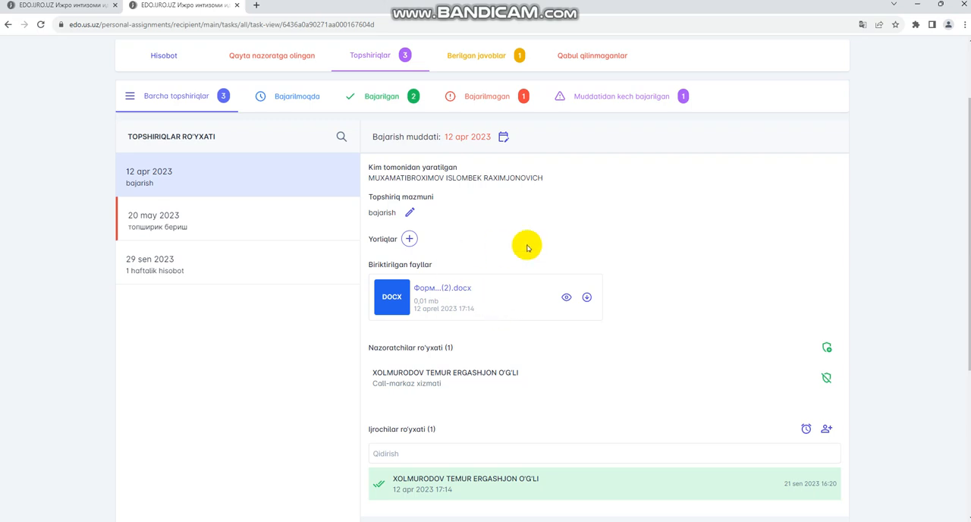
Step: Check the received assignments put back under control (Qayta nazoratga olingan) and the summary report (Hisobot)
left_click(261, 56)
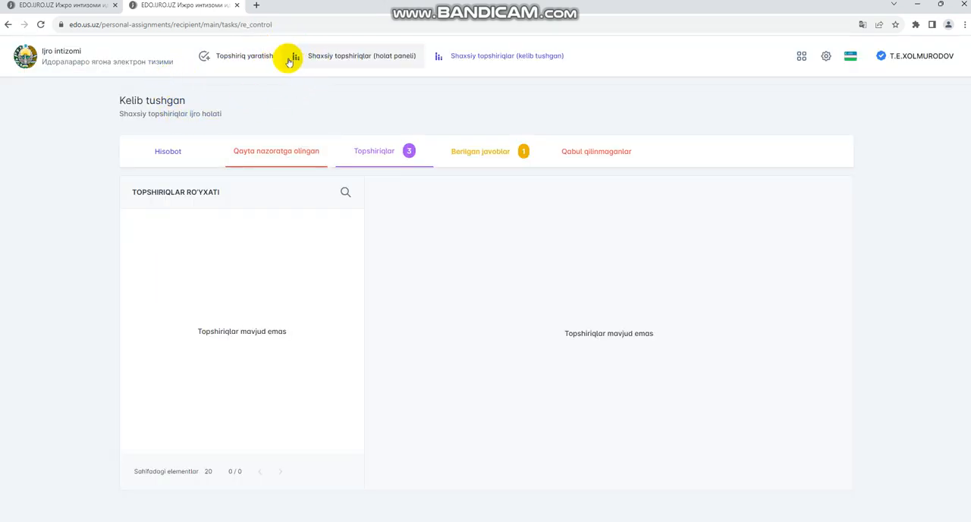
left_click(170, 153)
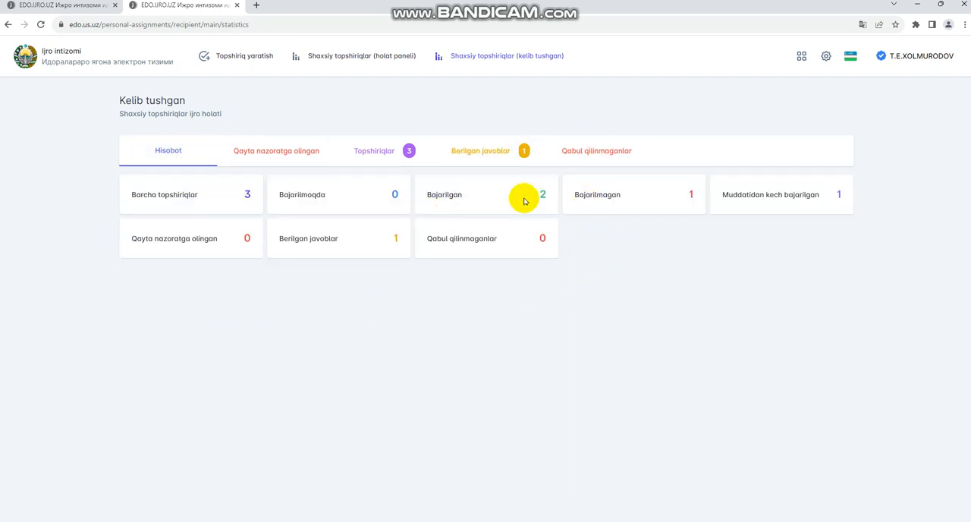